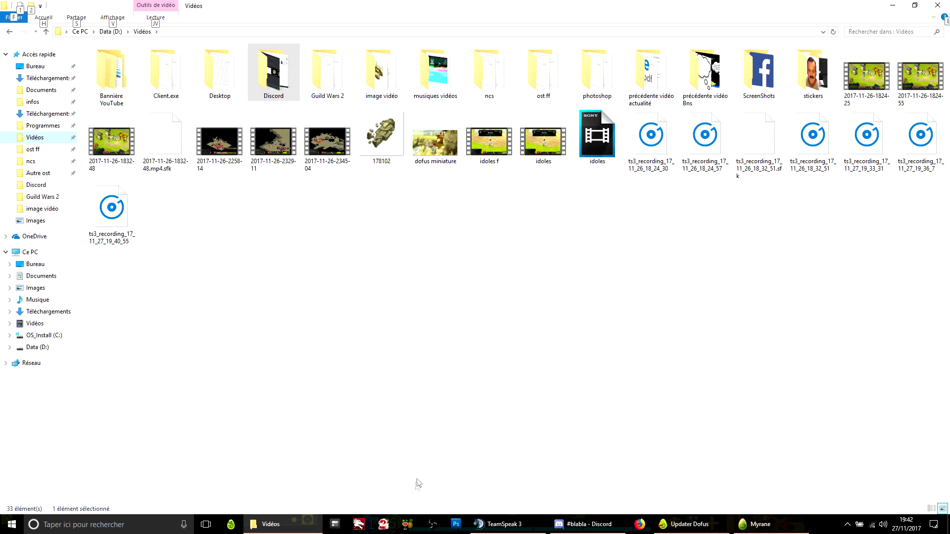
Launch HandBrake and minimize its window to return to the Vidéos folder
{"action": "left_click", "coordinate": [407, 524]}
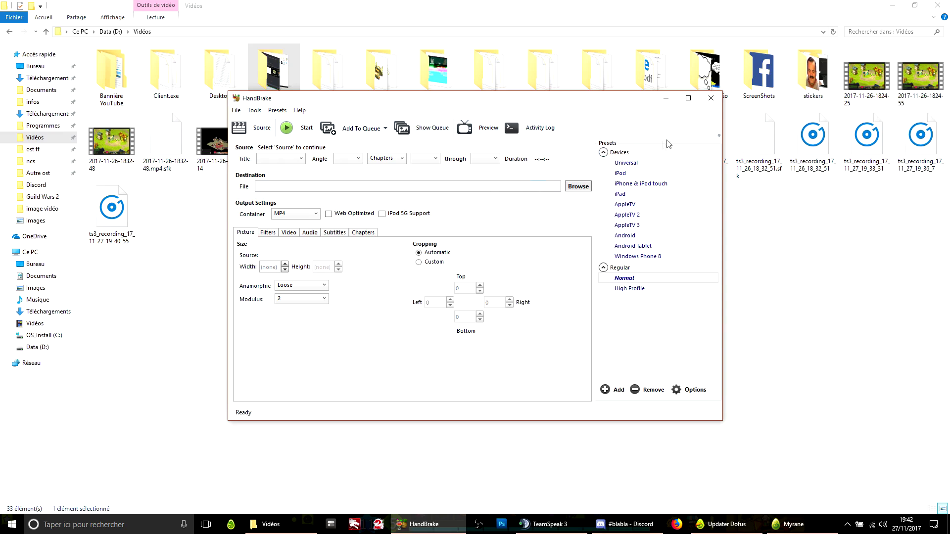
{"action": "left_click", "coordinate": [666, 99]}
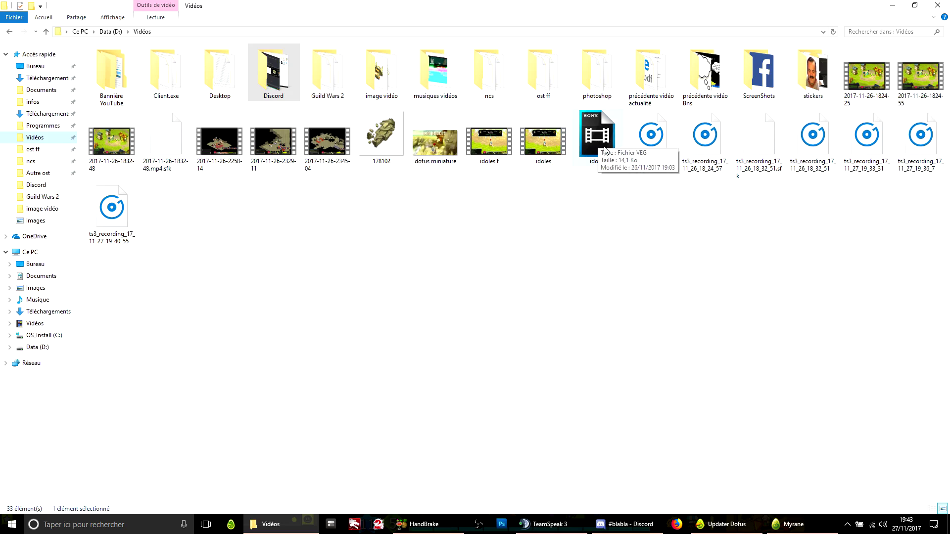
Check the detailed properties of the idoles MP4 file, including its data rate and frame size, and close them
{"action": "right_click", "coordinate": [534, 151]}
{"action": "left_click", "coordinate": [606, 357]}
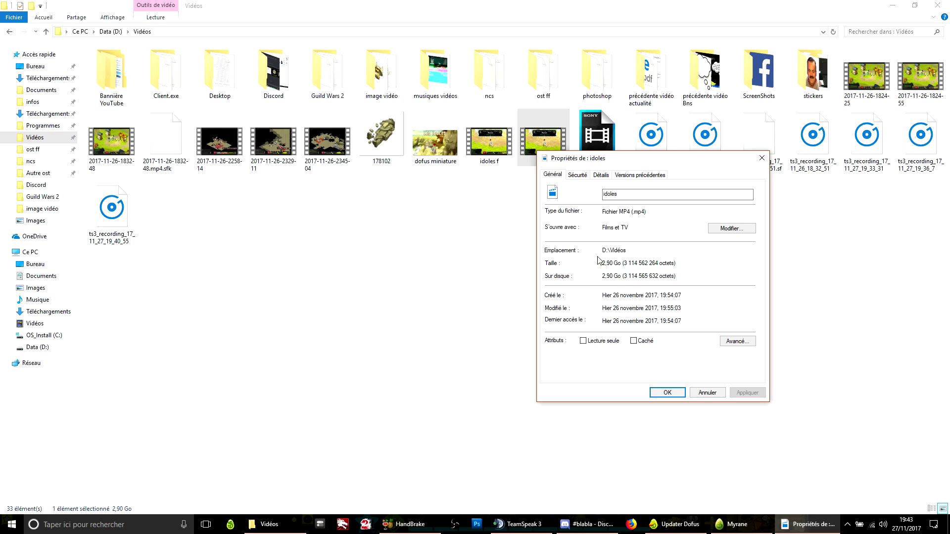
{"action": "left_click", "coordinate": [601, 174]}
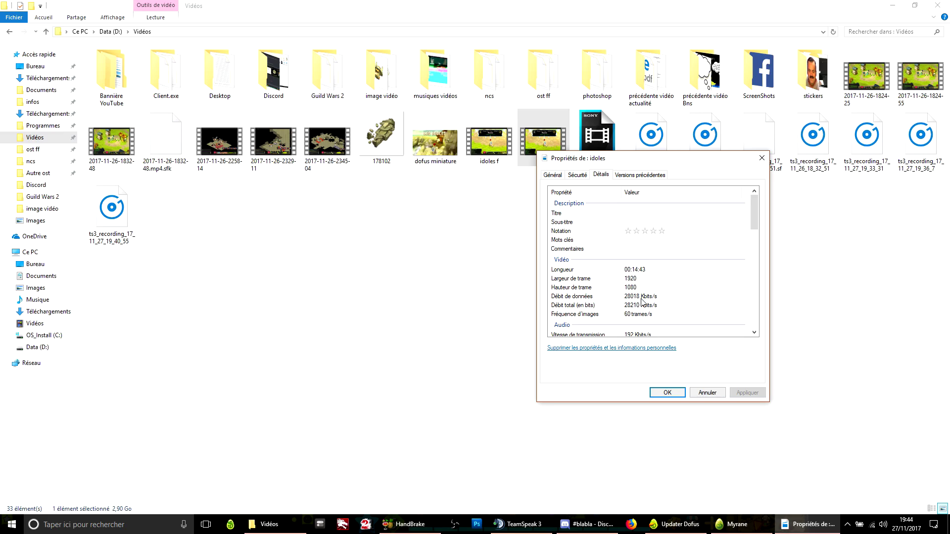
{"action": "left_click", "coordinate": [717, 394]}
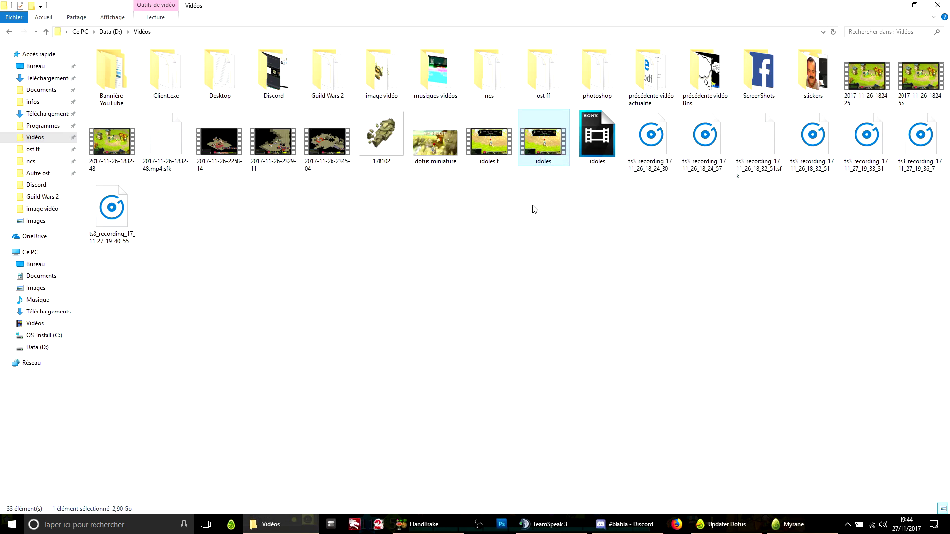
Check the detailed properties of the idoles f video for comparison and close them
{"action": "right_click", "coordinate": [490, 144]}
{"action": "left_click", "coordinate": [545, 350]}
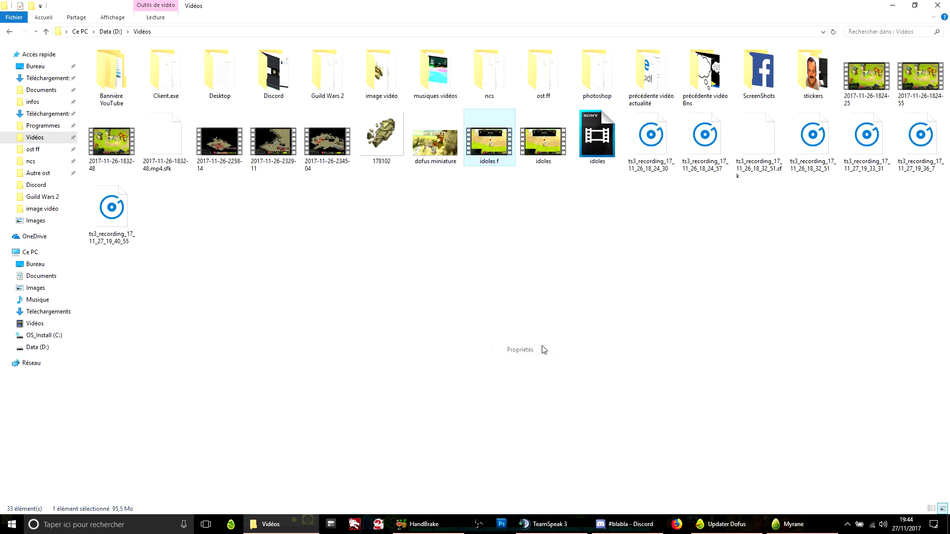
{"action": "left_click", "coordinate": [563, 168]}
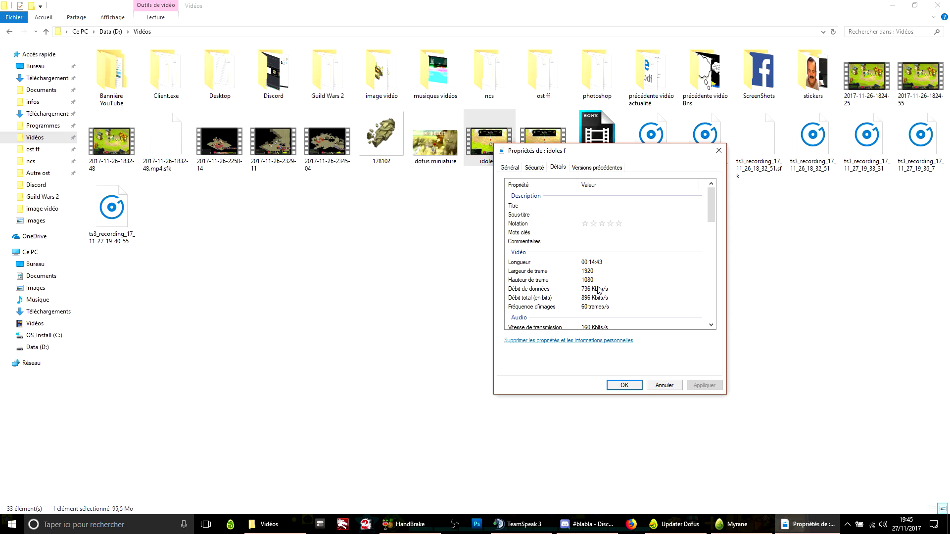
{"action": "left_click", "coordinate": [657, 385]}
Play the idoles MP4 video, skip through several later moments to judge its image quality, and close the player
{"action": "mouse_move", "coordinate": [539, 162]}
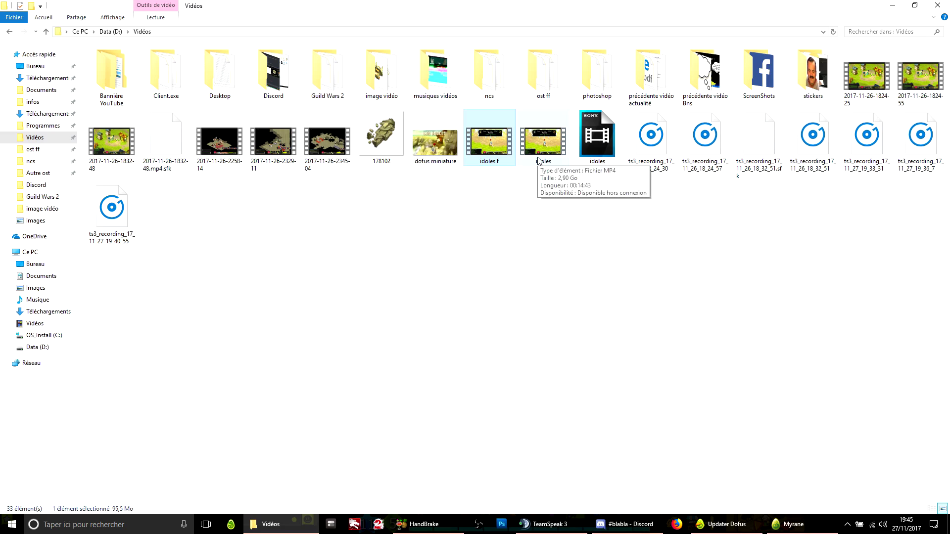
{"action": "double_click", "coordinate": [540, 149]}
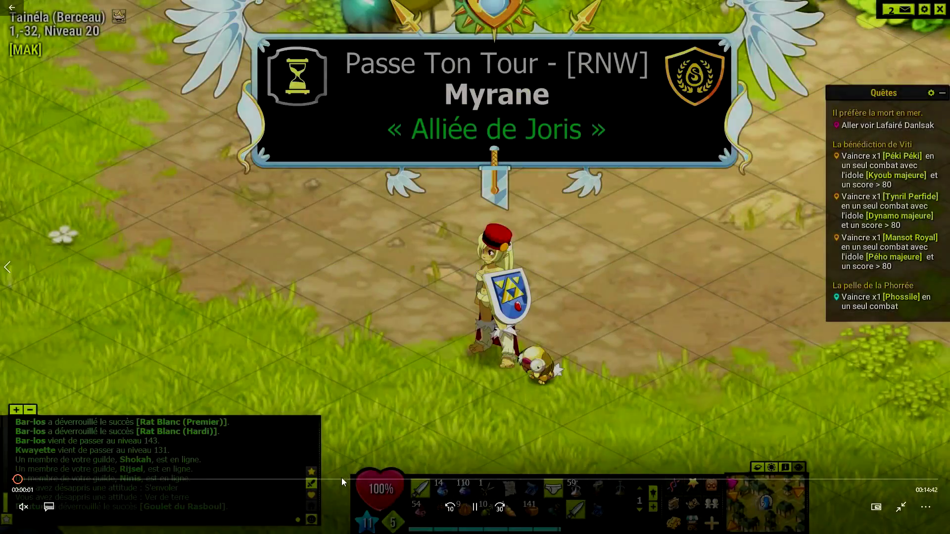
{"action": "left_click_drag", "start_coordinate": [342, 479], "coordinate": [655, 480]}
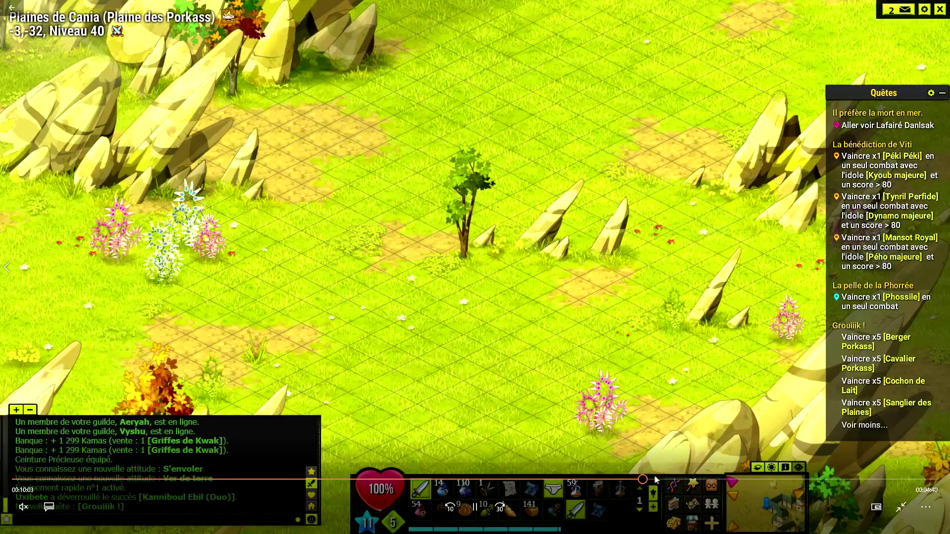
{"action": "left_click", "coordinate": [739, 479]}
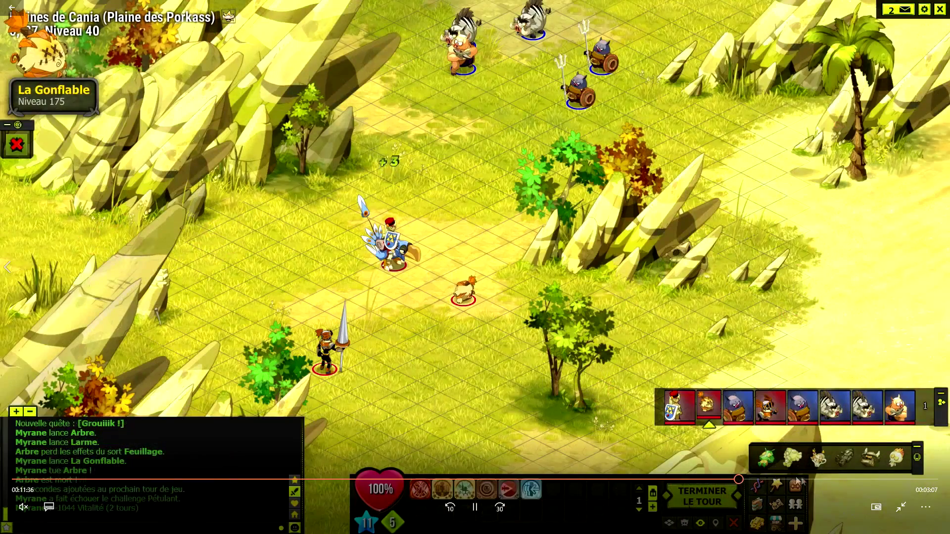
{"action": "left_click", "coordinate": [835, 479]}
{"action": "key", "text": "Escape"}
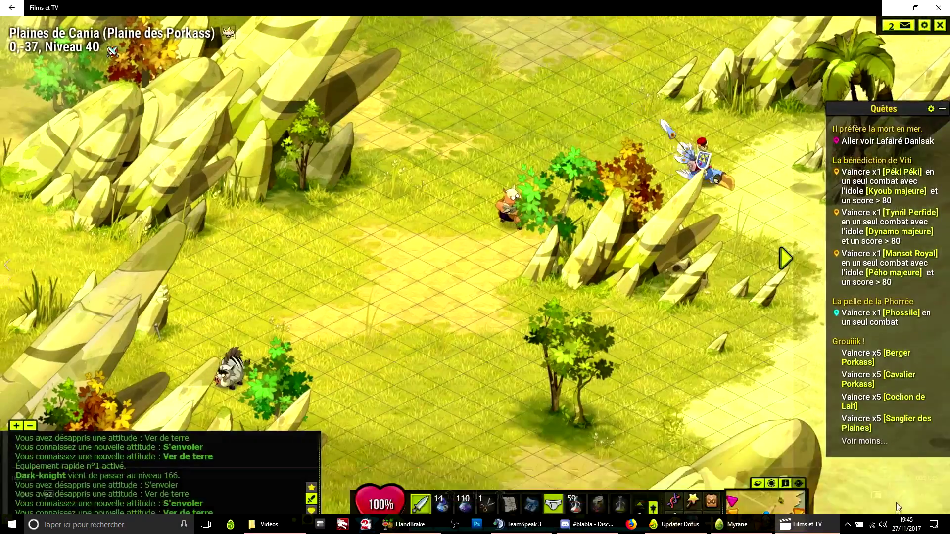
{"action": "left_click", "coordinate": [939, 8]}
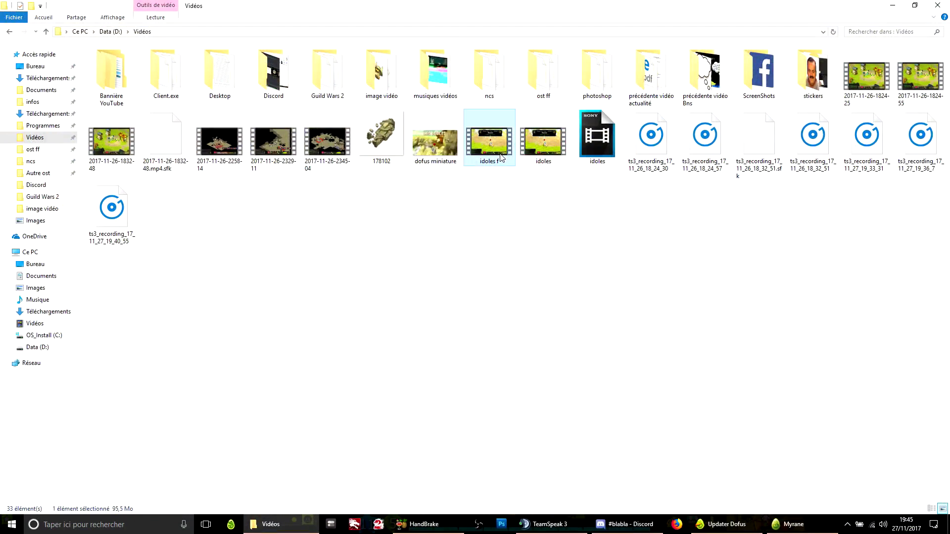
Play the idoles f video, skip through similar moments to compare its image quality, and close the player
{"action": "double_click", "coordinate": [500, 157]}
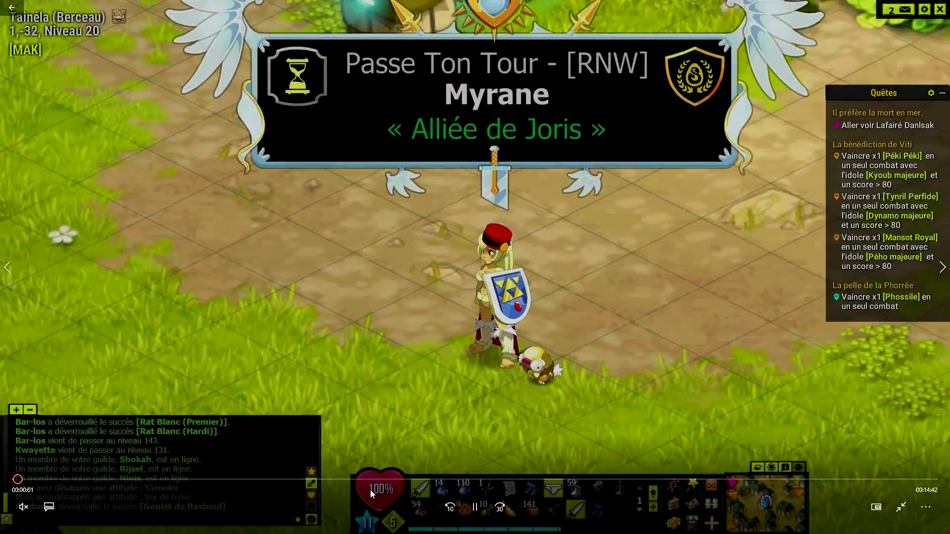
{"action": "left_click_drag", "start_coordinate": [370, 488], "coordinate": [738, 481]}
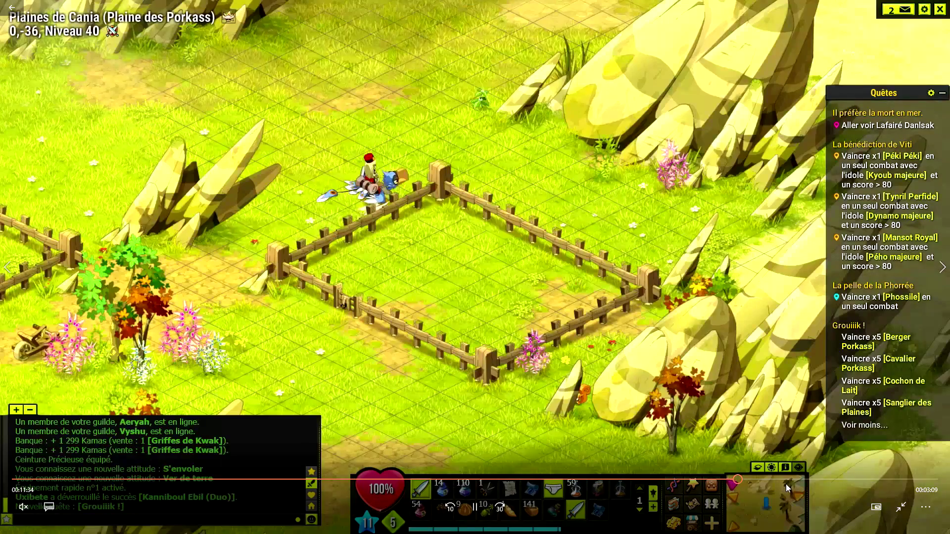
{"action": "left_click", "coordinate": [786, 484]}
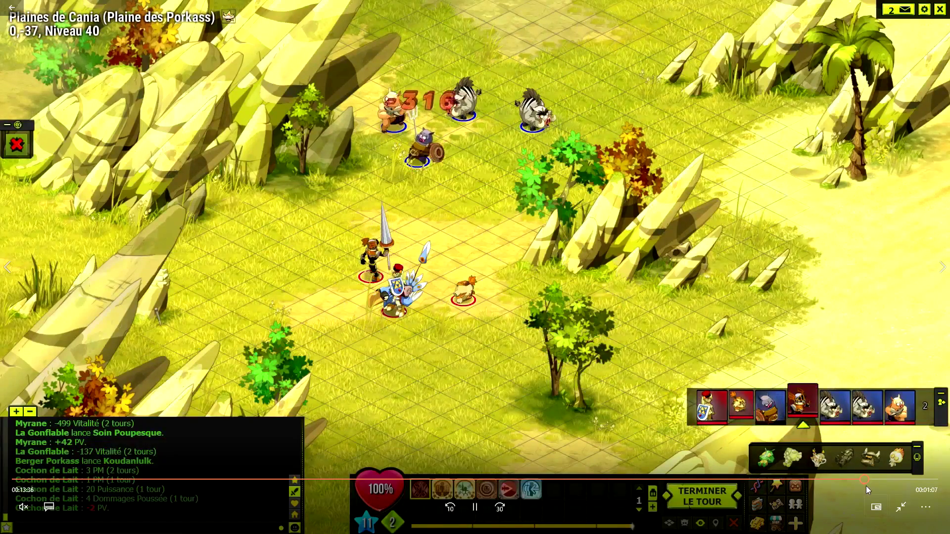
{"action": "left_click", "coordinate": [865, 484]}
{"action": "left_click", "coordinate": [901, 507]}
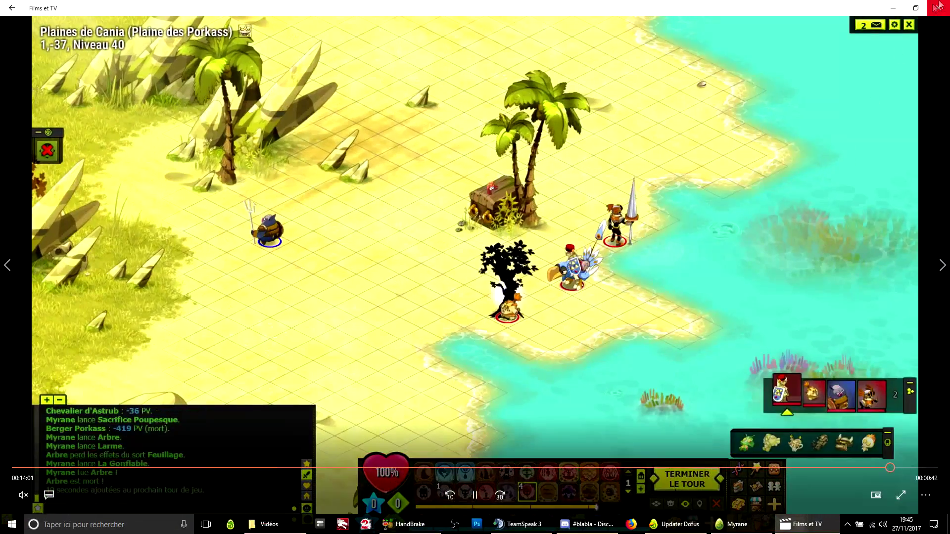
{"action": "left_click", "coordinate": [943, 6]}
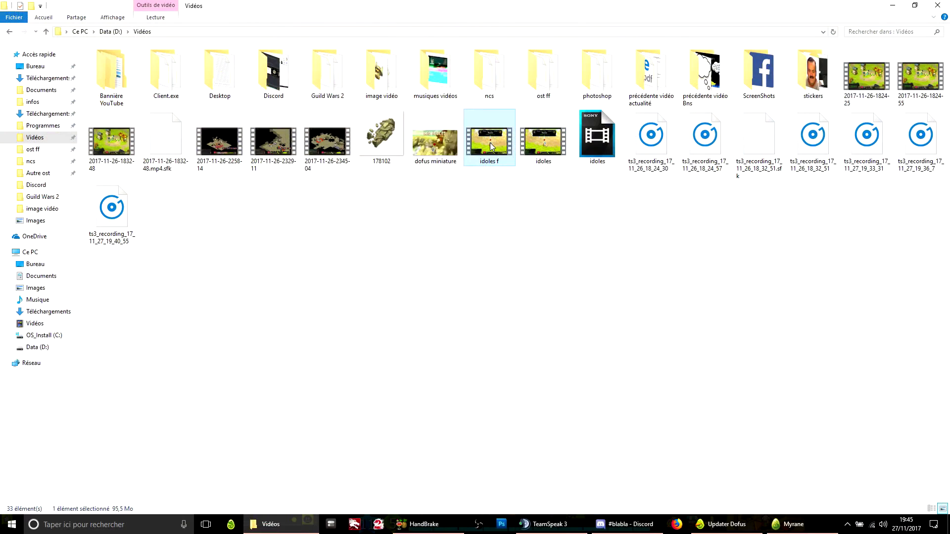
Switch to HandBrake and load the idoles MP4 file from the Vidéos folder as the source
{"action": "mouse_move", "coordinate": [490, 143]}
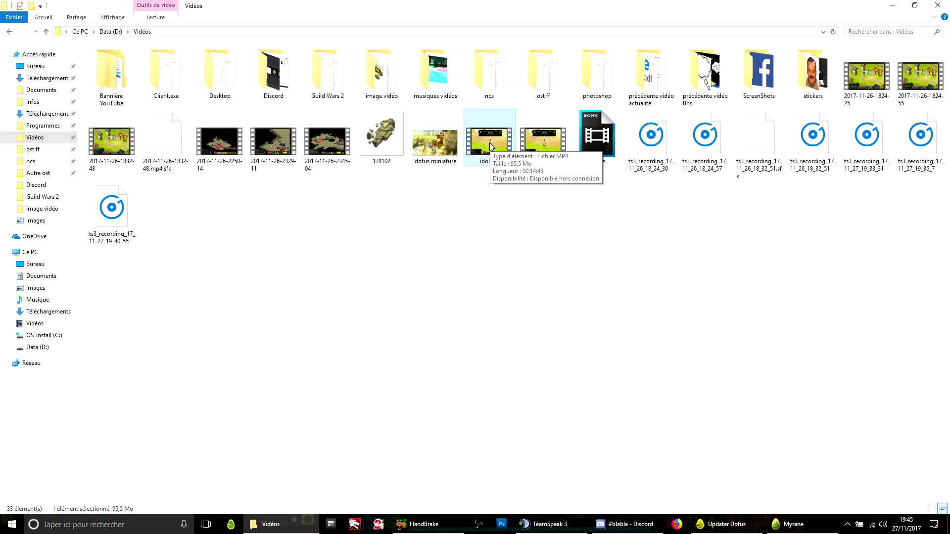
{"action": "mouse_move", "coordinate": [541, 151]}
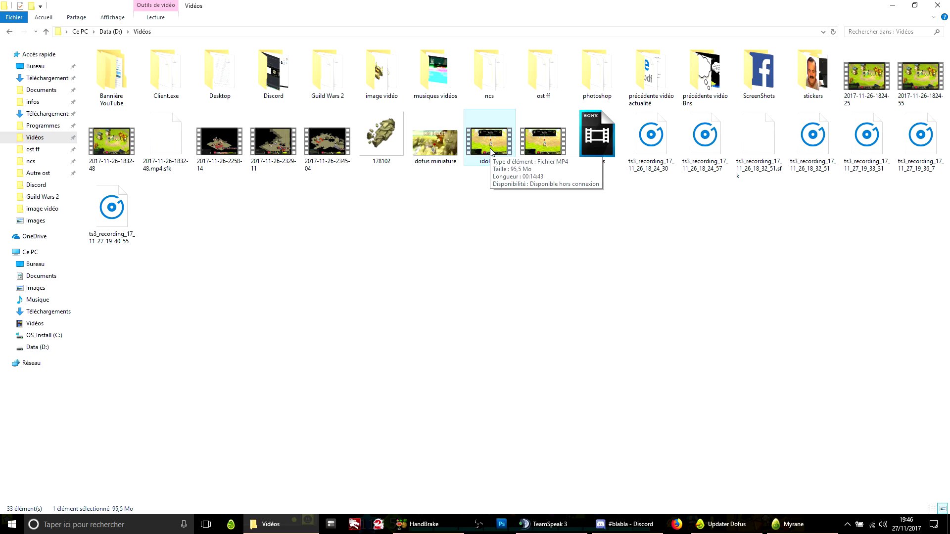
{"action": "left_click", "coordinate": [424, 525]}
{"action": "left_click", "coordinate": [250, 128]}
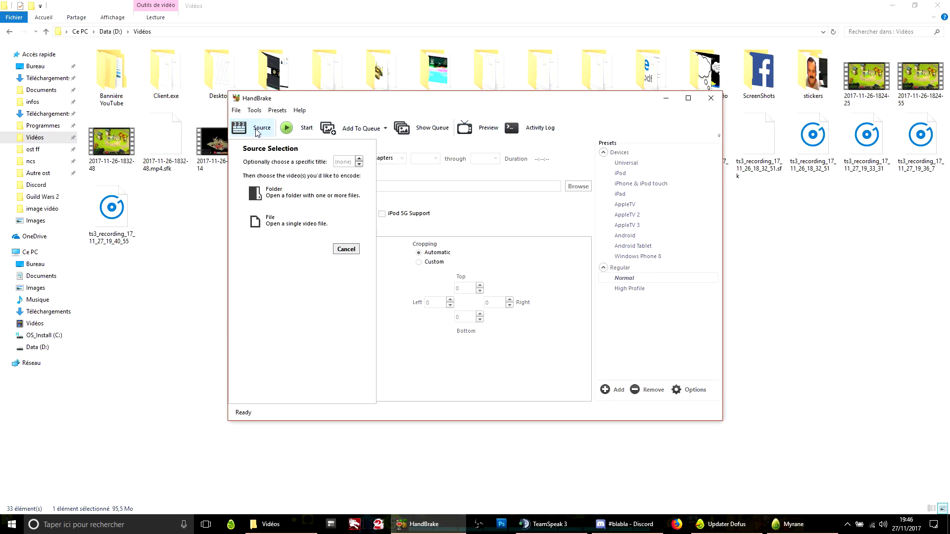
{"action": "left_click", "coordinate": [290, 225]}
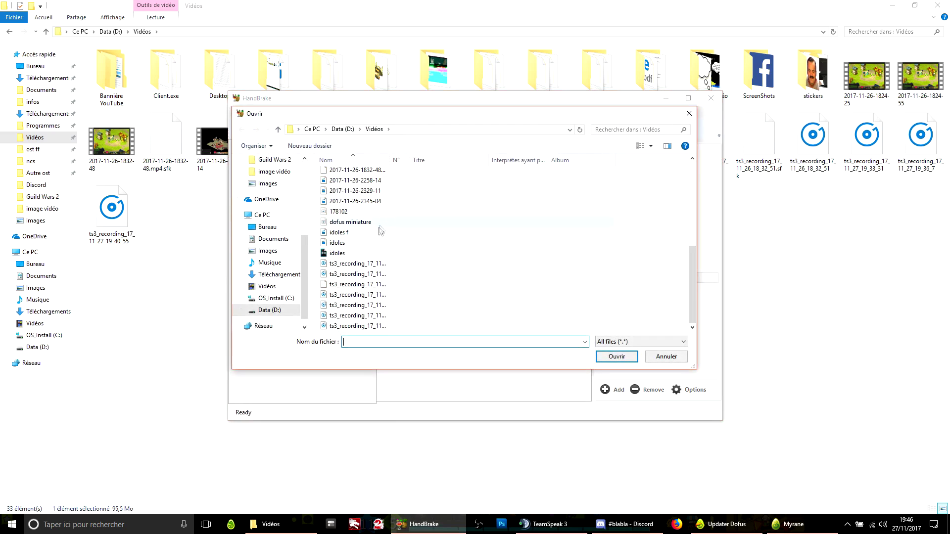
{"action": "left_click", "coordinate": [364, 243]}
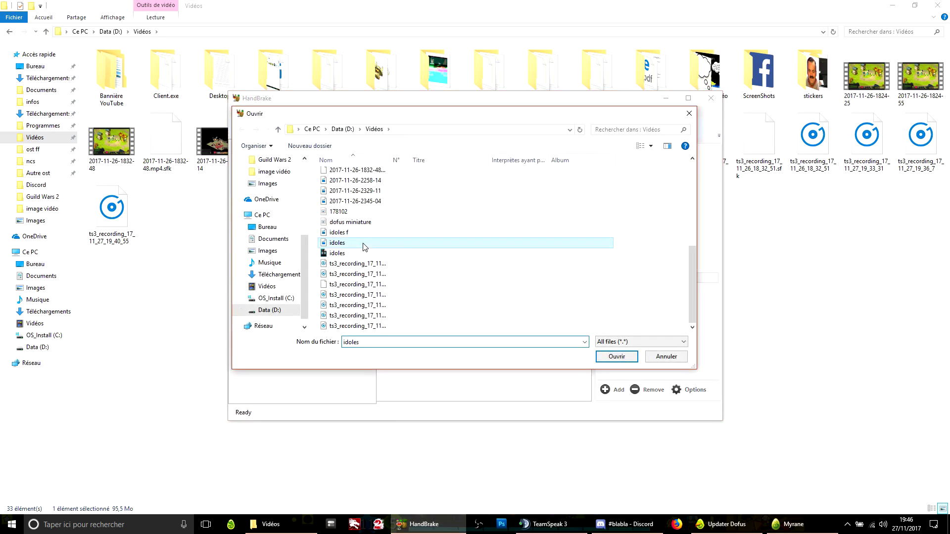
{"action": "left_click", "coordinate": [602, 354]}
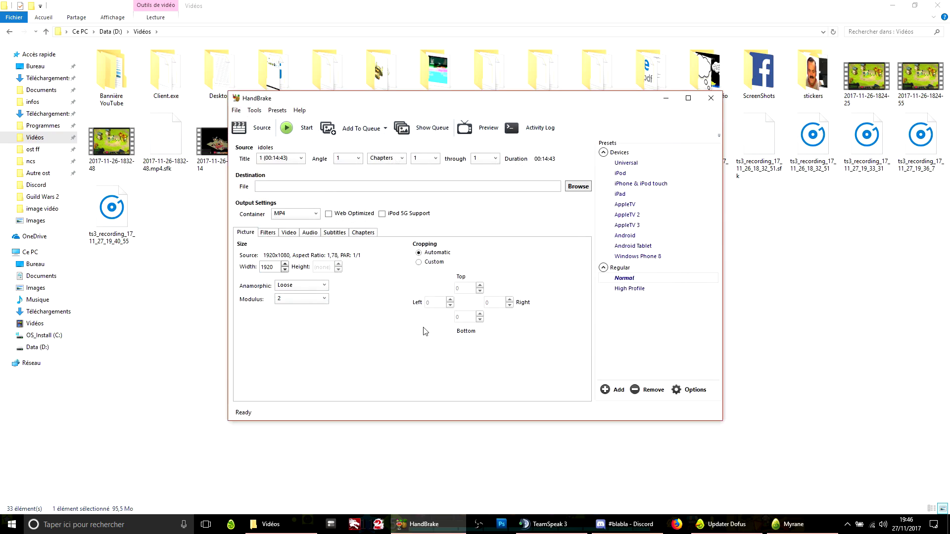
Set the picture's anamorphic mode to None
{"action": "left_click", "coordinate": [292, 286]}
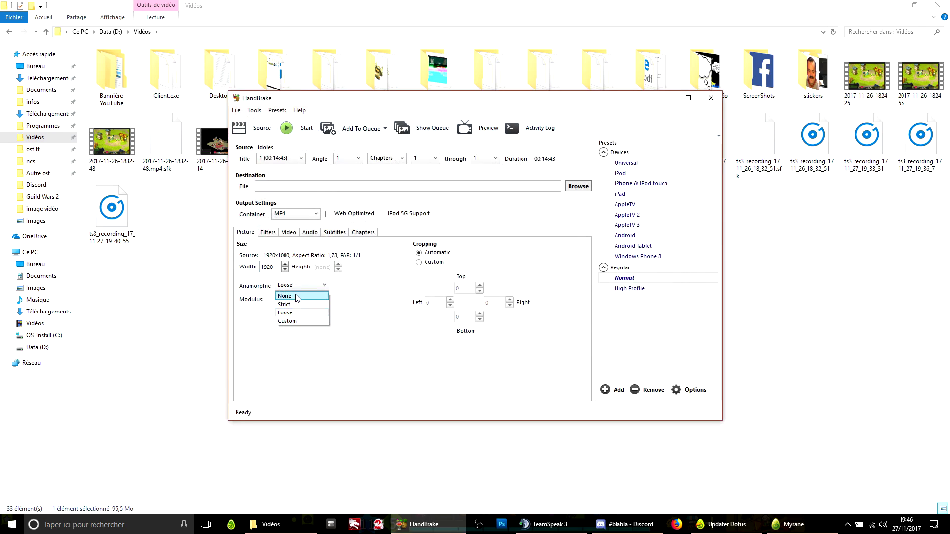
{"action": "left_click", "coordinate": [297, 297]}
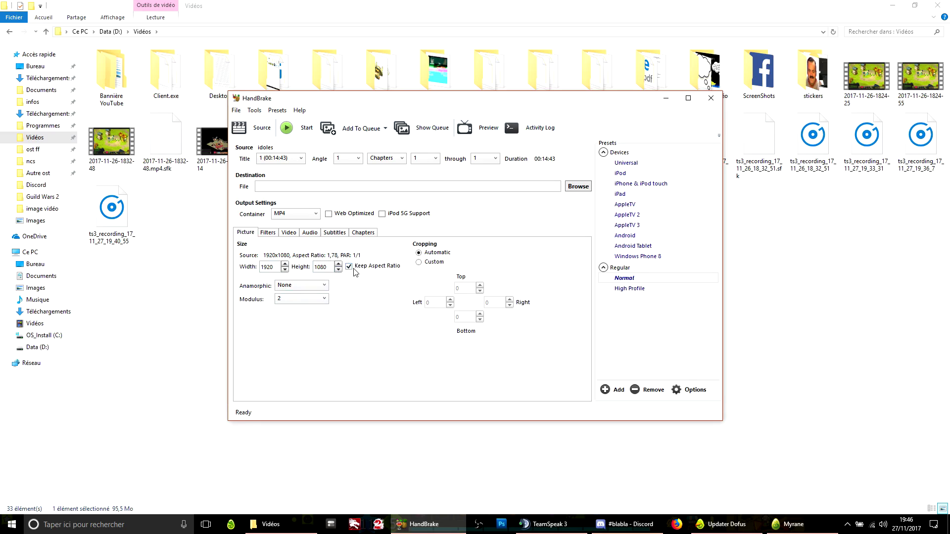
Set the video encoding to Constant Framerate and the H.264 profile to High
{"action": "left_click", "coordinate": [297, 233]}
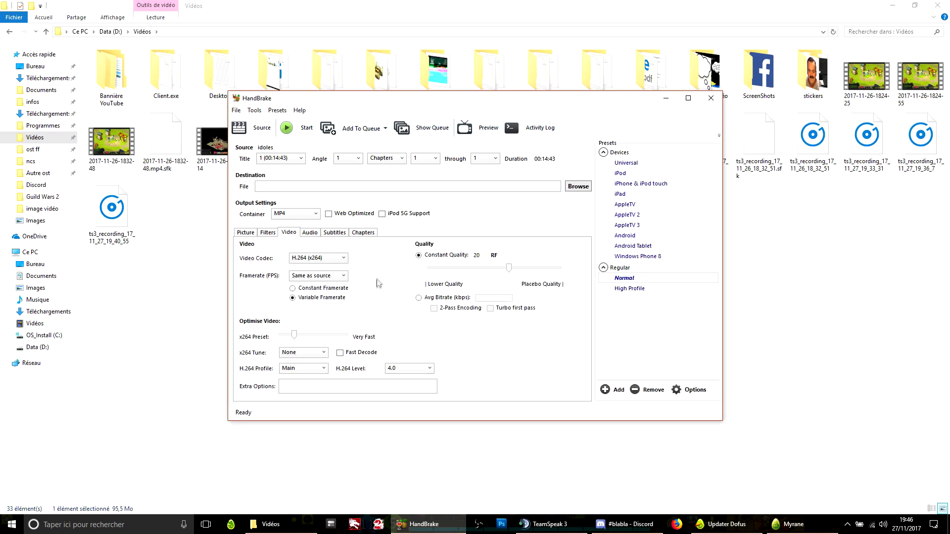
{"action": "left_click", "coordinate": [295, 290]}
{"action": "left_click", "coordinate": [300, 369]}
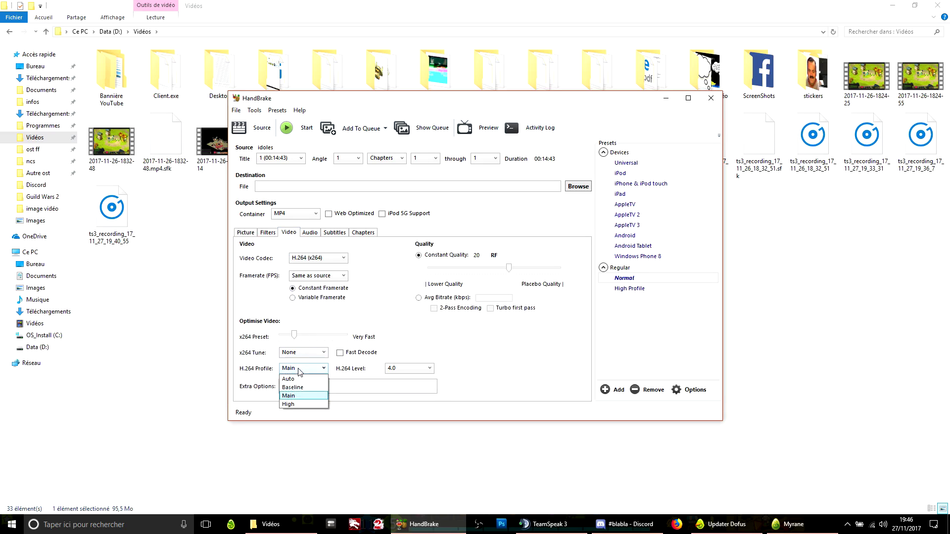
{"action": "left_click", "coordinate": [295, 405]}
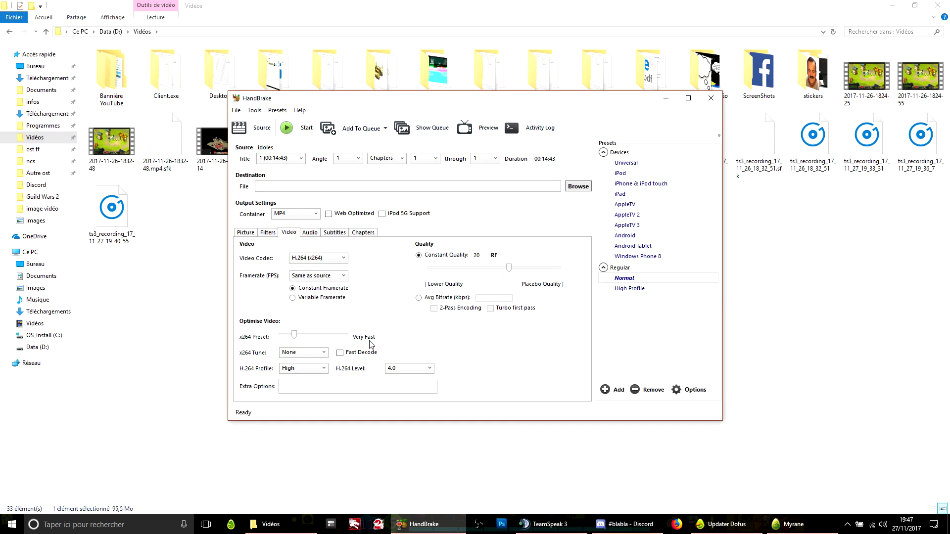
Try naming the MP4 destination file "idoles f" in the Vidéos folder, and cancel the save
{"action": "left_click", "coordinate": [577, 187]}
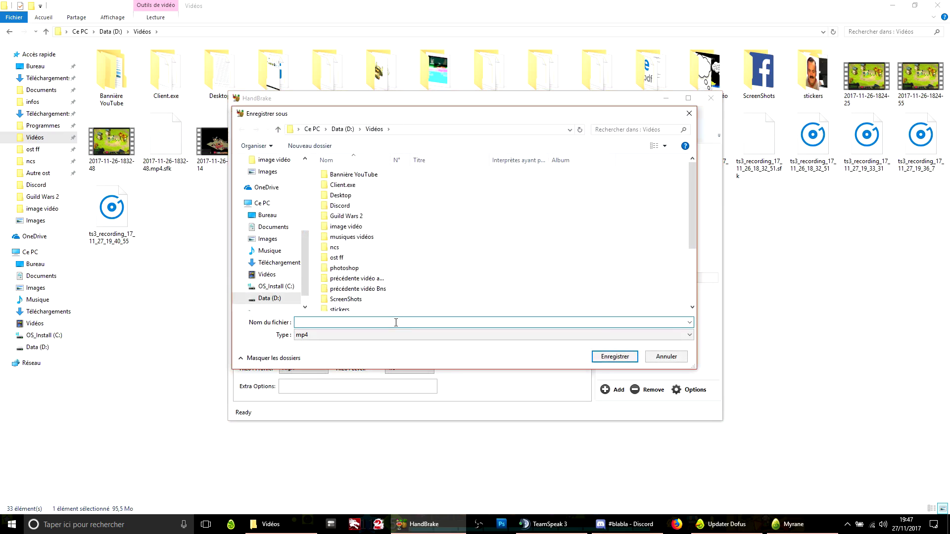
{"action": "type", "text": "dofus"}
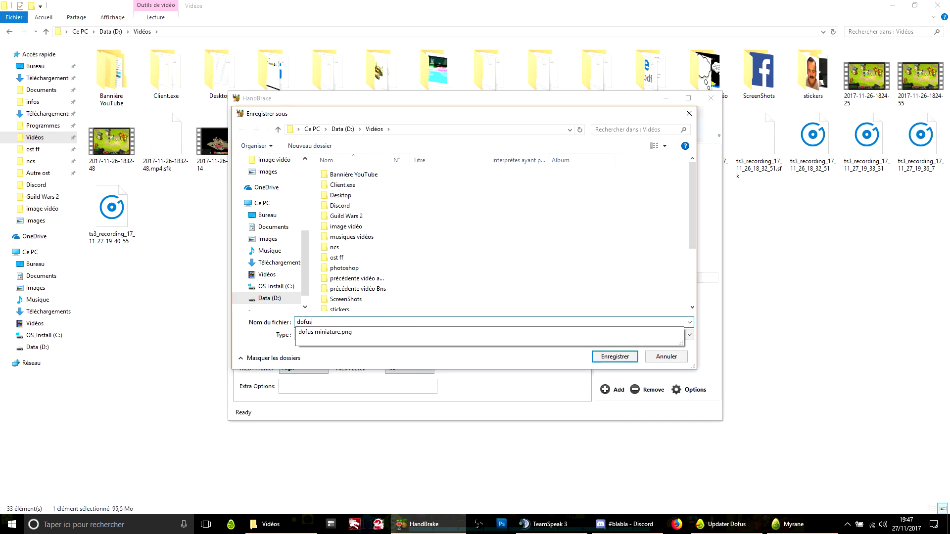
{"action": "key", "text": "BackSpace"}
{"action": "key", "text": "BackSpace"}
{"action": "key", "text": "BackSpace"}
{"action": "key", "text": "BackSpace"}
{"action": "key", "text": "BackSpace"}
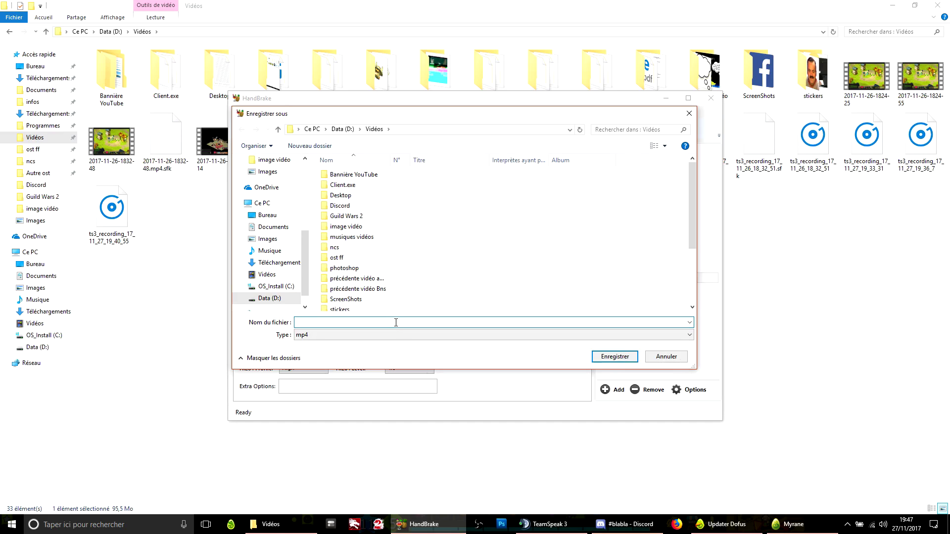
{"action": "type", "text": "idoles f"}
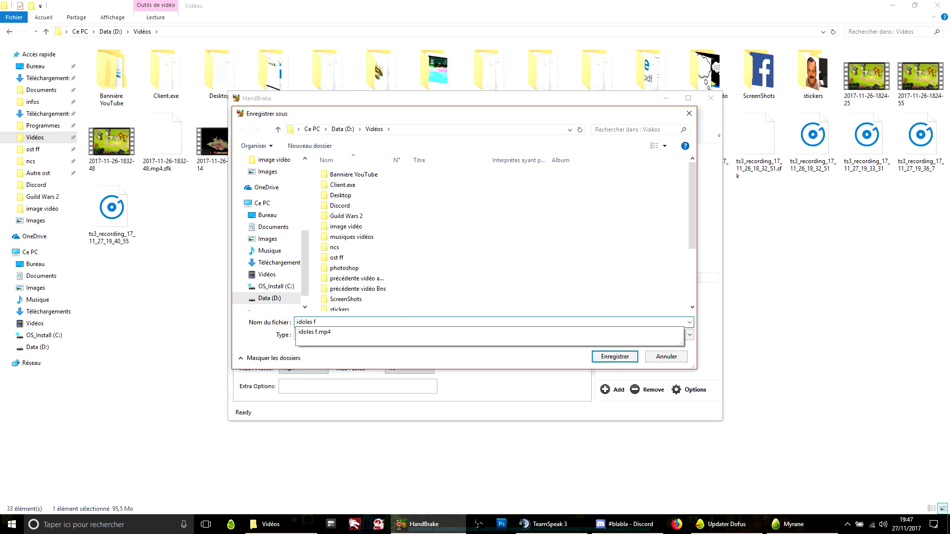
{"action": "left_click", "coordinate": [666, 356]}
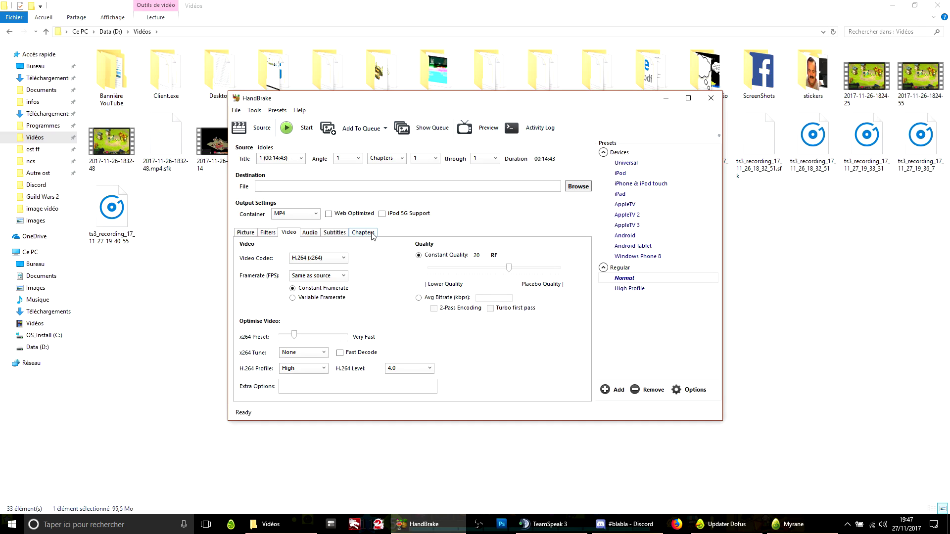
Close HandBrake
{"action": "left_click", "coordinate": [711, 98]}
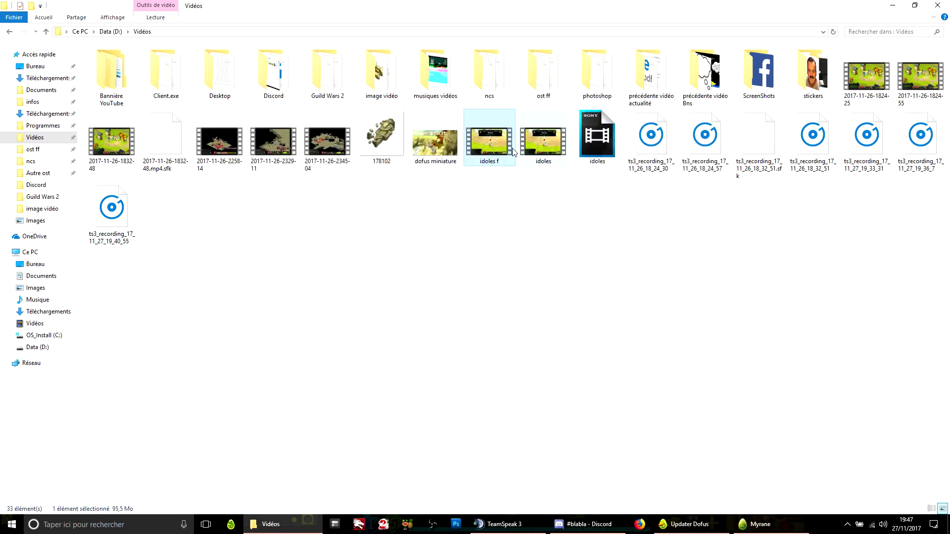